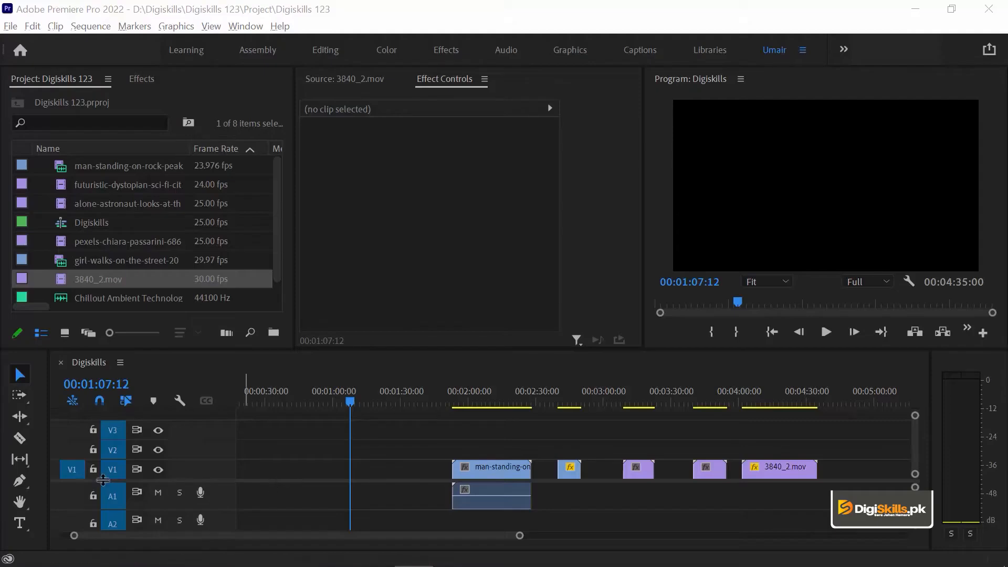
Raise the divider between the timeline's video and audio tracks to give the audio tracks more room, then activate the audio meters
{"action": "left_click_drag", "start_coordinate": [102, 479], "coordinate": [103, 467]}
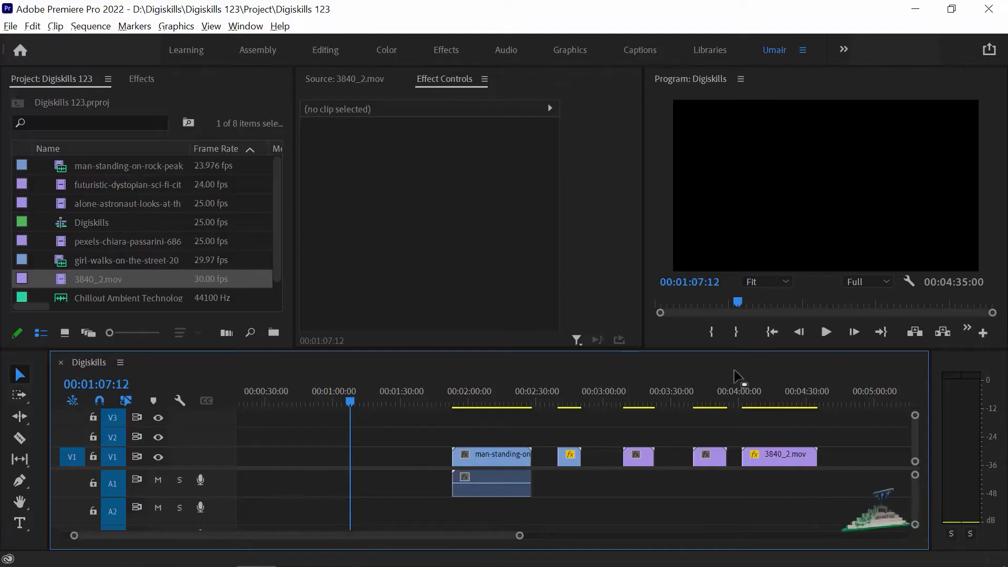
{"action": "left_click", "coordinate": [970, 367]}
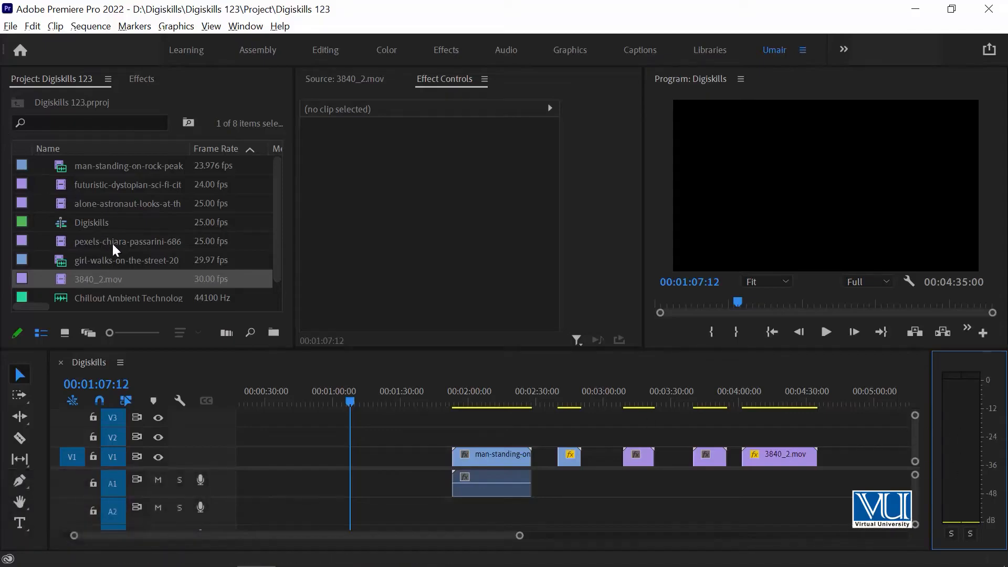
Load Chillout Ambient Technology.mp3 into the source monitor and play its quiet opening section
{"action": "double_click", "coordinate": [60, 295]}
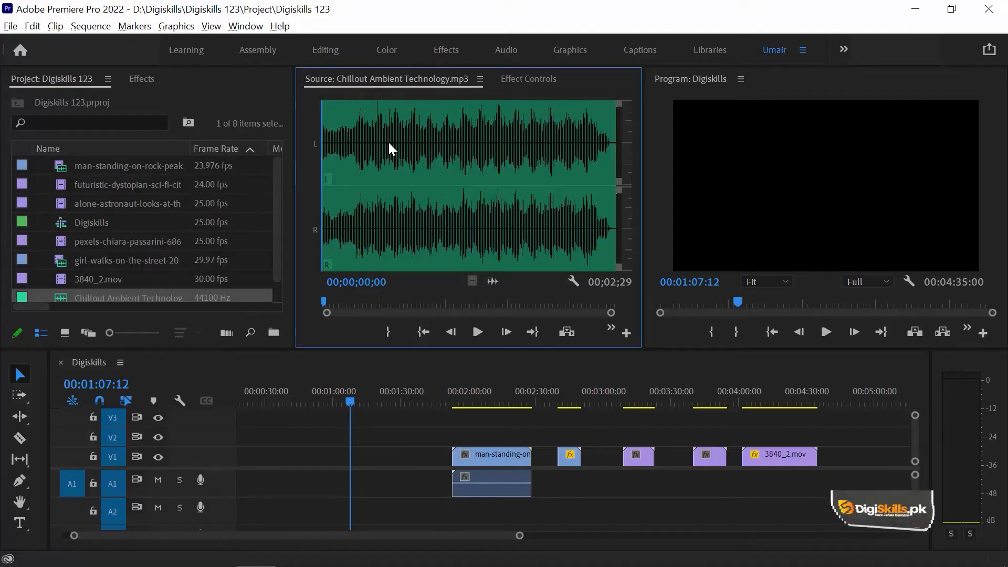
{"action": "key", "text": "space"}
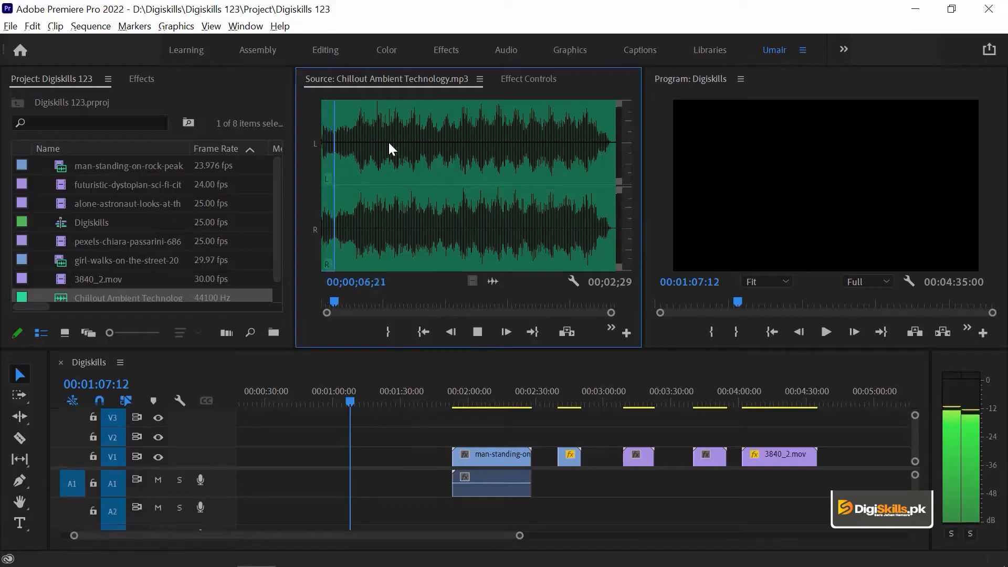
{"action": "key", "text": "space"}
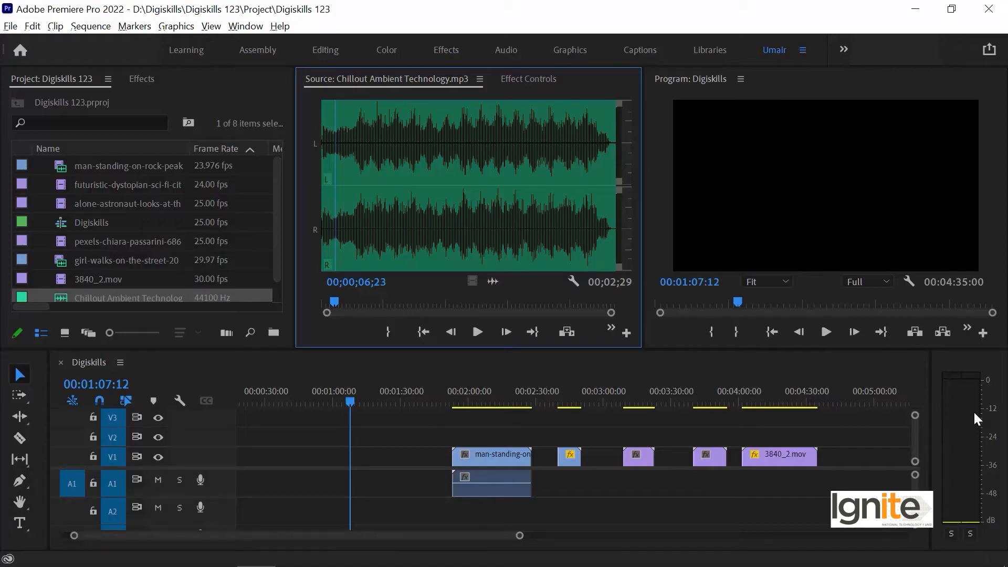
{"action": "key", "text": "space"}
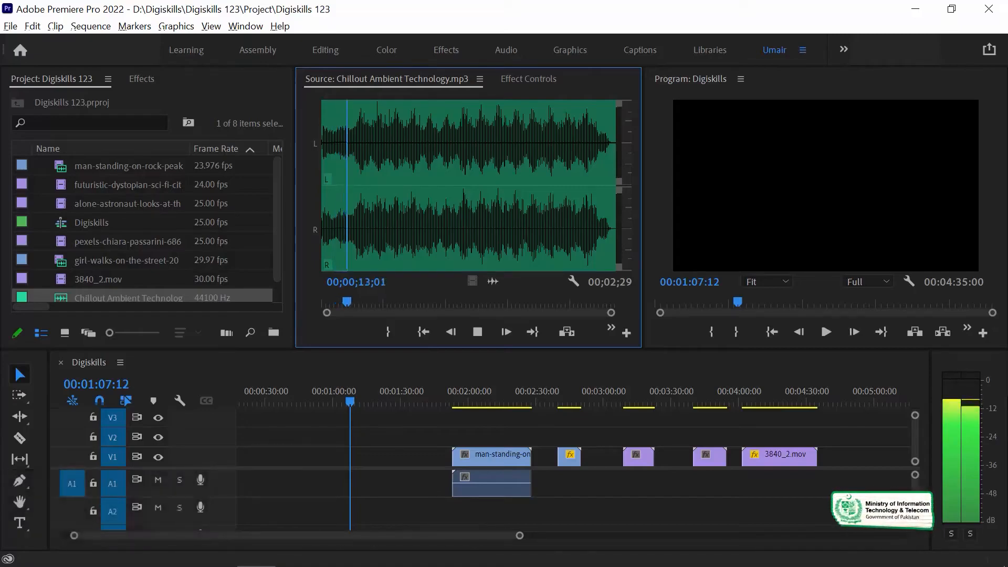
{"action": "key", "text": "space"}
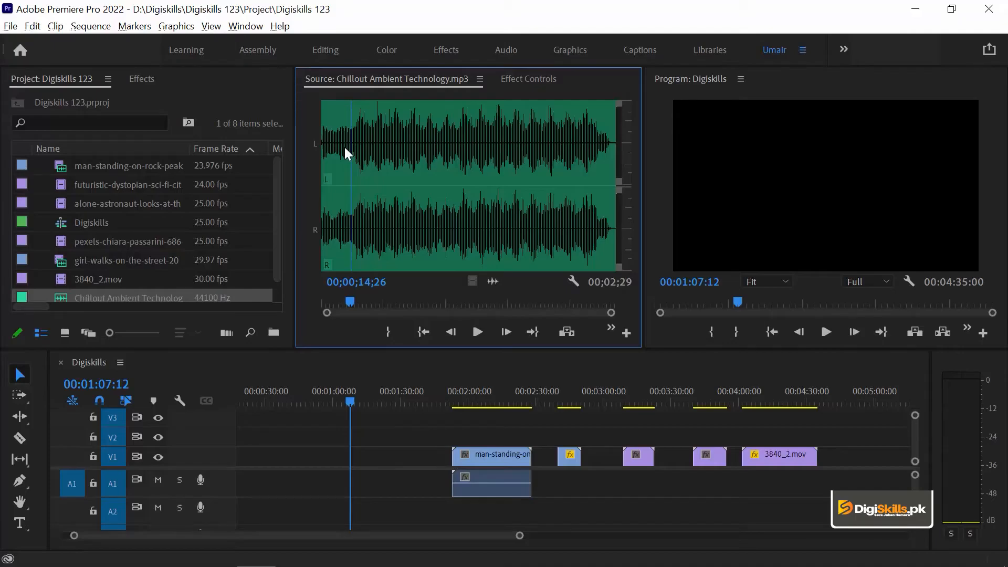
Mark the music's In point at 00;00;16;11, where the louder section begins, and listen from there
{"action": "left_click_drag", "start_coordinate": [334, 124], "coordinate": [353, 119]}
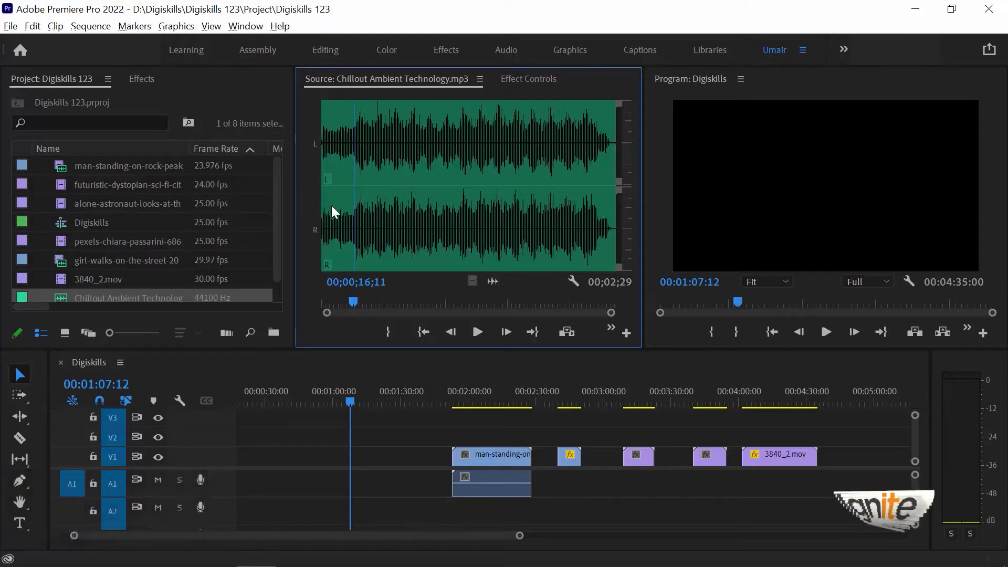
{"action": "key", "text": "i"}
{"action": "key", "text": "space"}
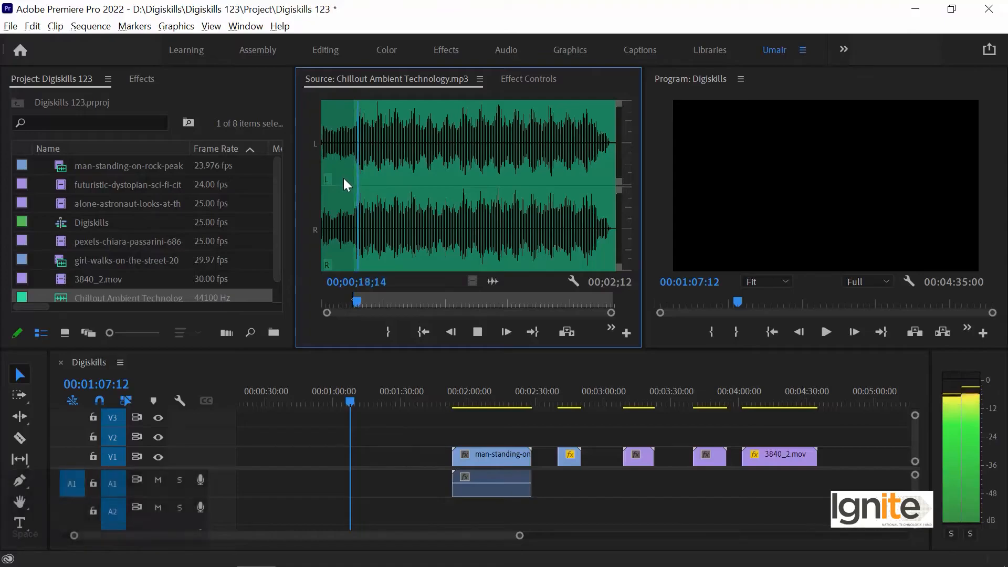
{"action": "key", "text": "space"}
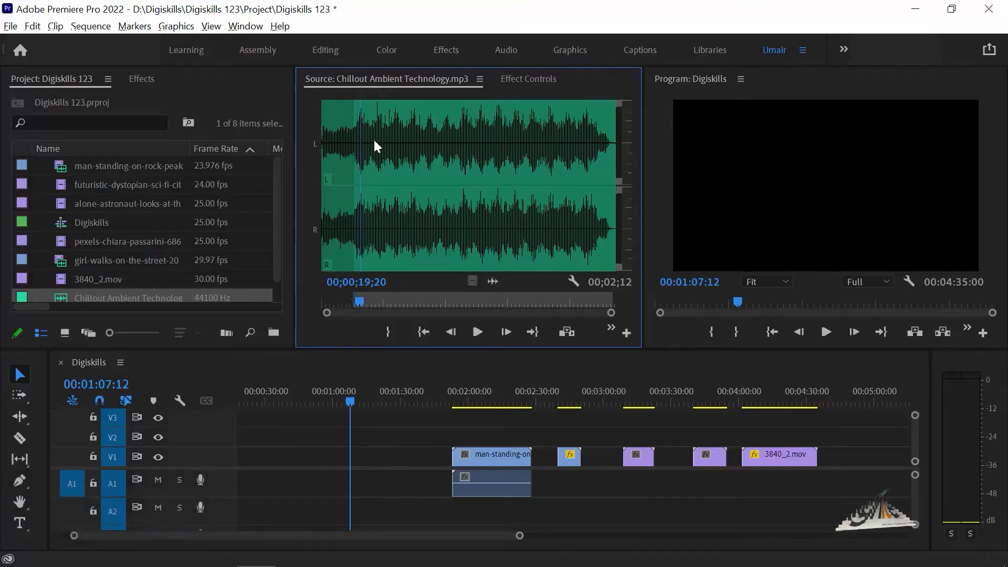
Audition the music around the one-minute mark and set its Out point at 00;01;01;14
{"action": "left_click_drag", "start_coordinate": [369, 137], "coordinate": [440, 138]}
{"action": "key", "text": "o"}
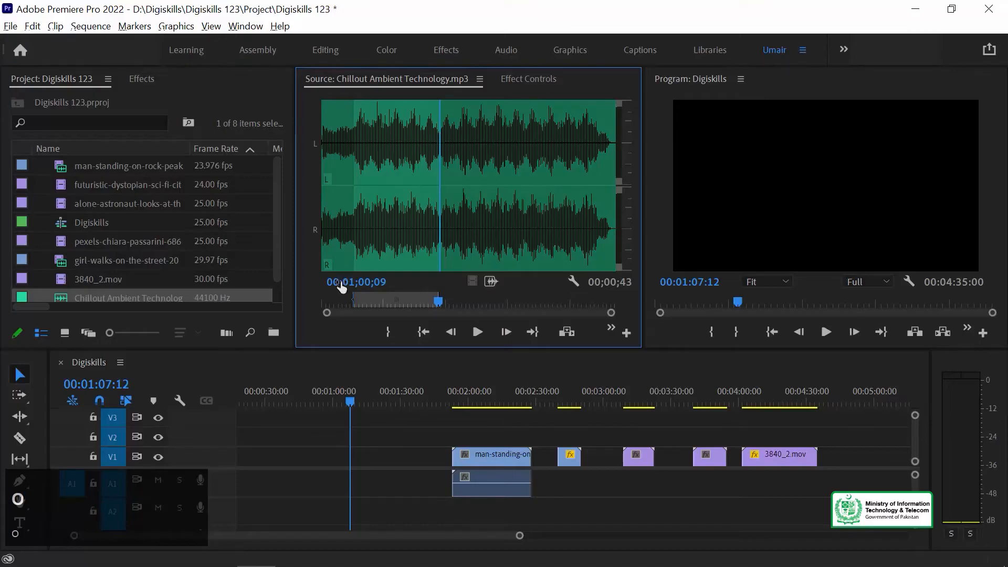
{"action": "key", "text": "space"}
{"action": "left_click", "coordinate": [435, 133]}
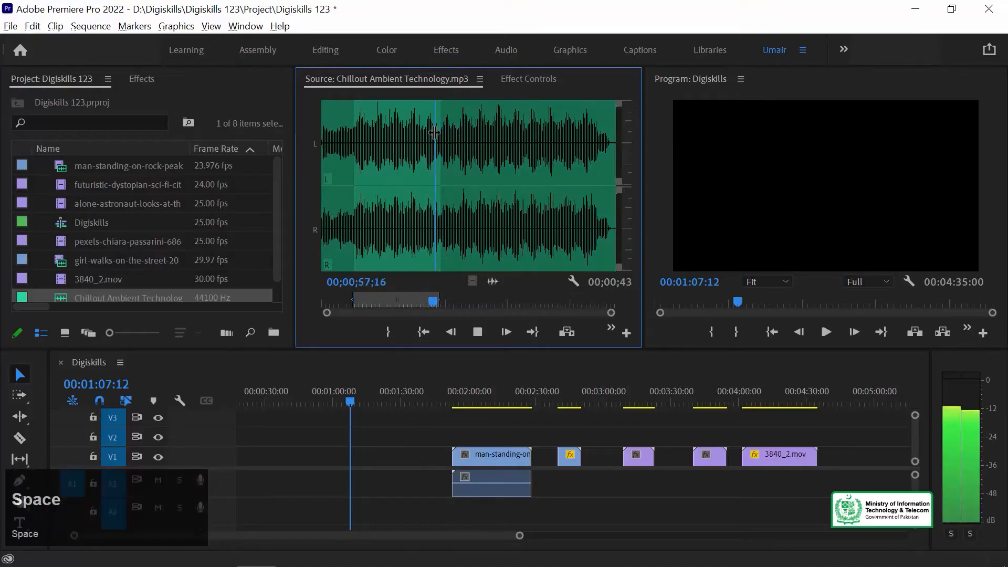
{"action": "key", "text": "space"}
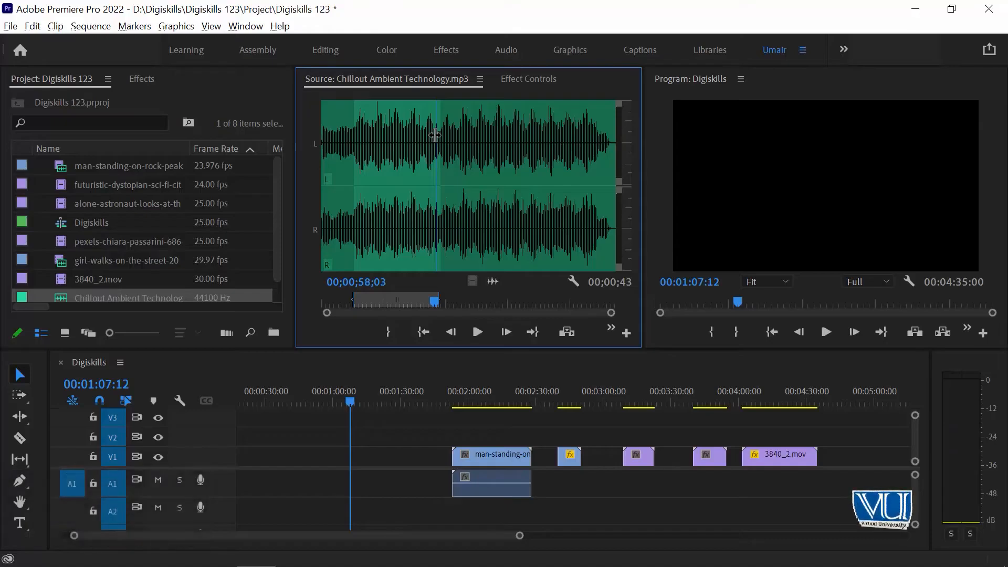
{"action": "key", "text": "space"}
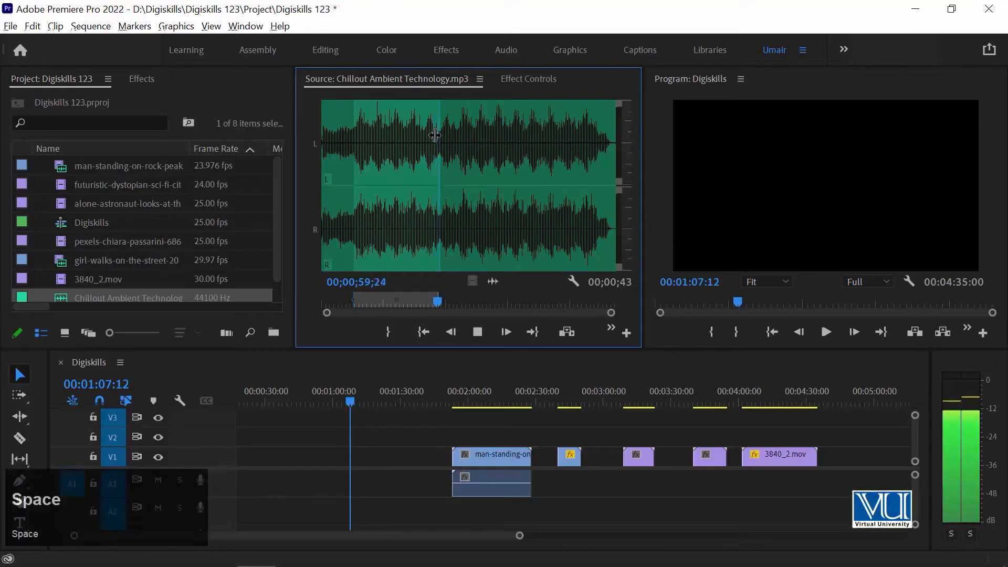
{"action": "key", "text": "space"}
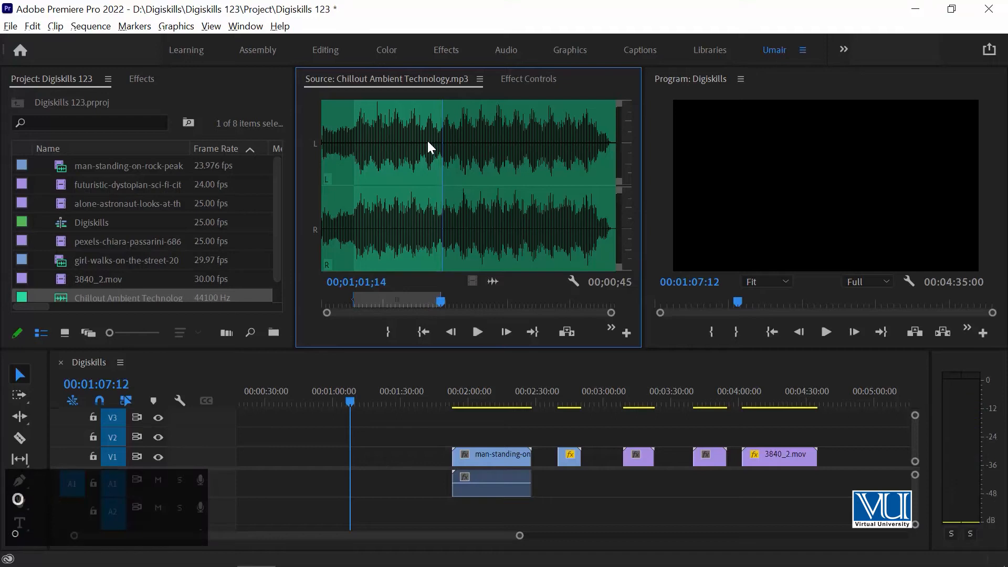
Place the marked music range as audio only on track A1, starting at 00:00:47:13, before the existing clips
{"action": "left_click", "coordinate": [496, 282]}
{"action": "left_click_drag", "start_coordinate": [371, 420], "coordinate": [305, 487]}
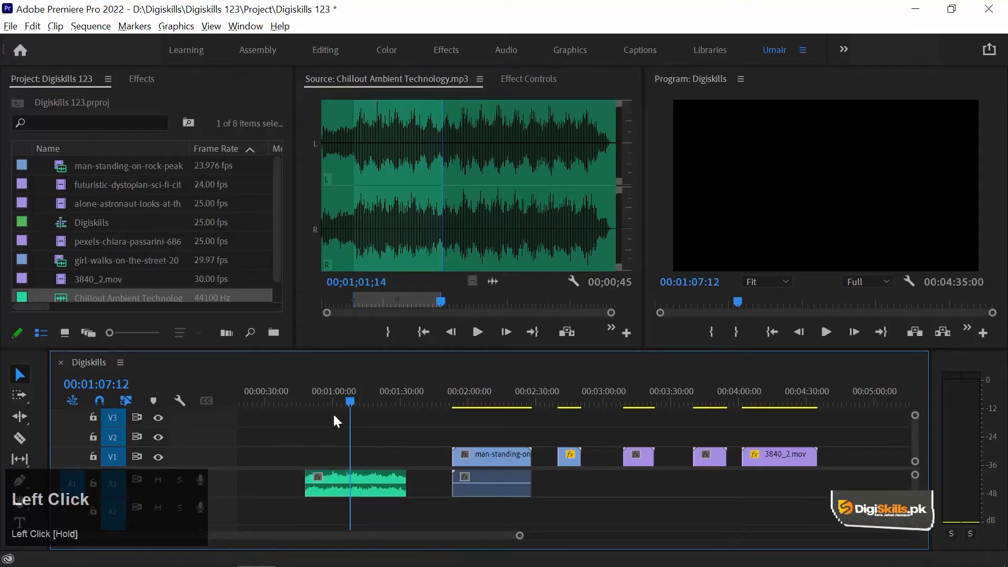
Play the music clip on A1 from its start to check its sound and levels
{"action": "left_click", "coordinate": [309, 393]}
{"action": "key", "text": "Up"}
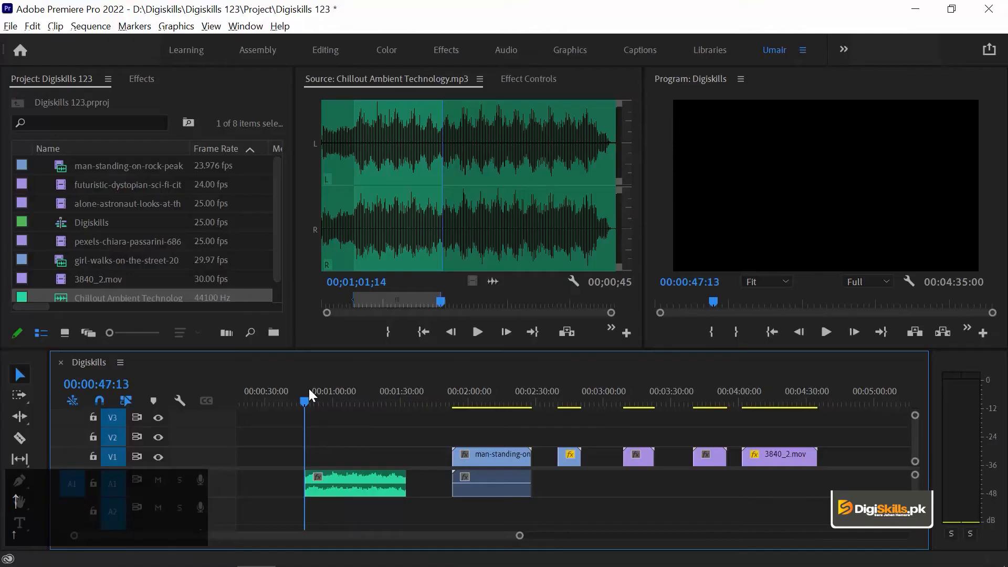
{"action": "key", "text": "space"}
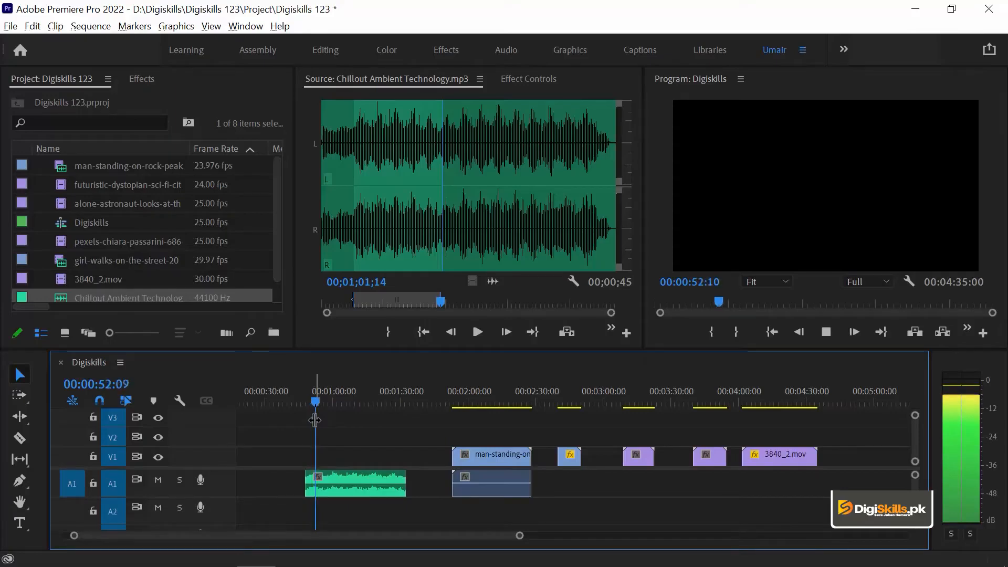
{"action": "key", "text": "space"}
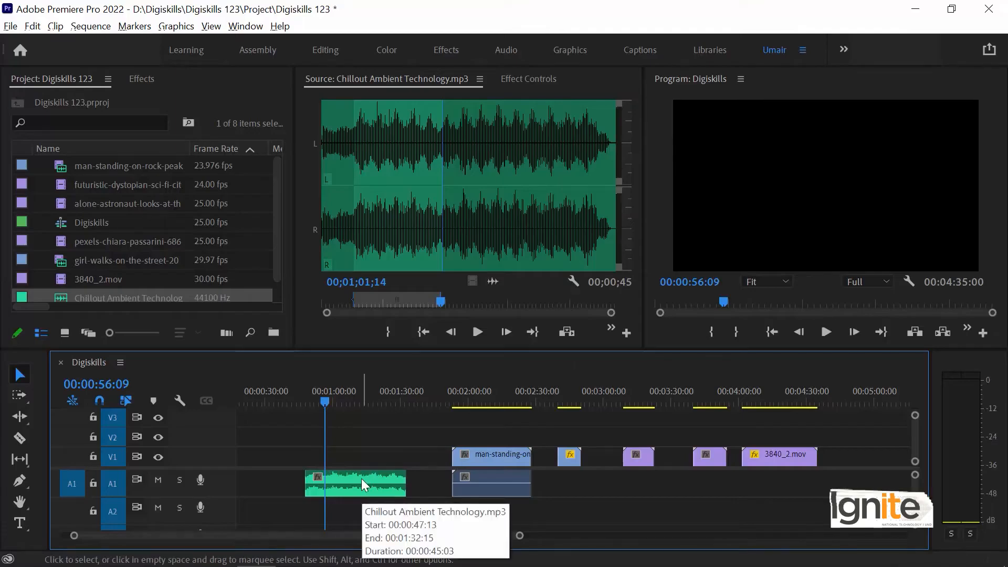
{"action": "key", "text": "space"}
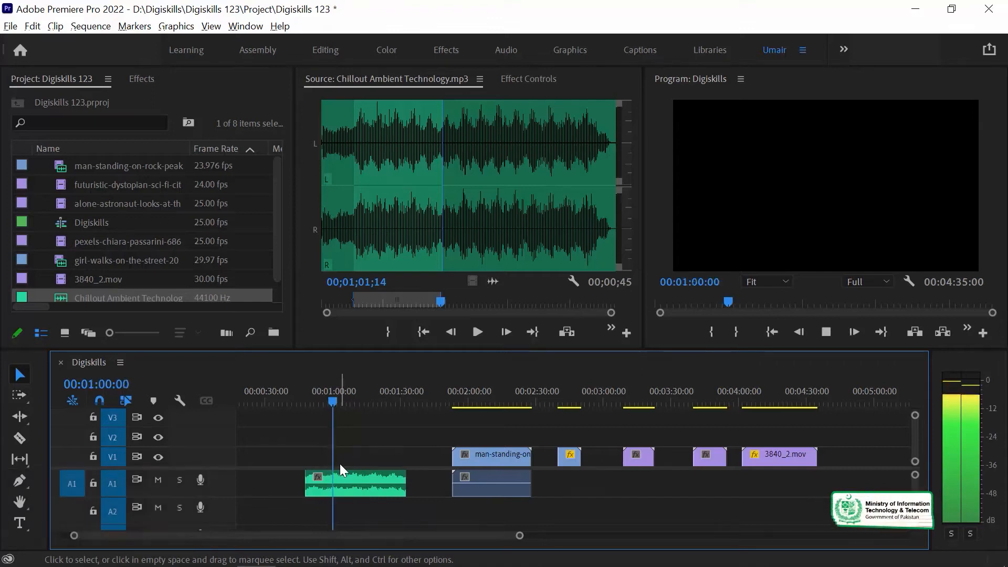
{"action": "key", "text": "space"}
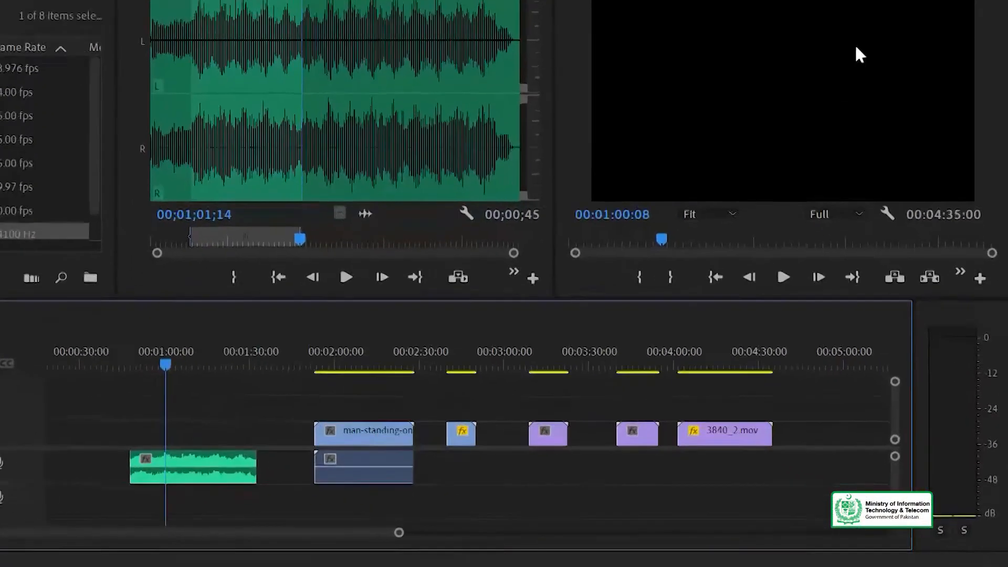
Enlarge the audio meters for a finer decibel scale and play the music clip to monitor its levels
{"action": "left_click", "coordinate": [989, 323]}
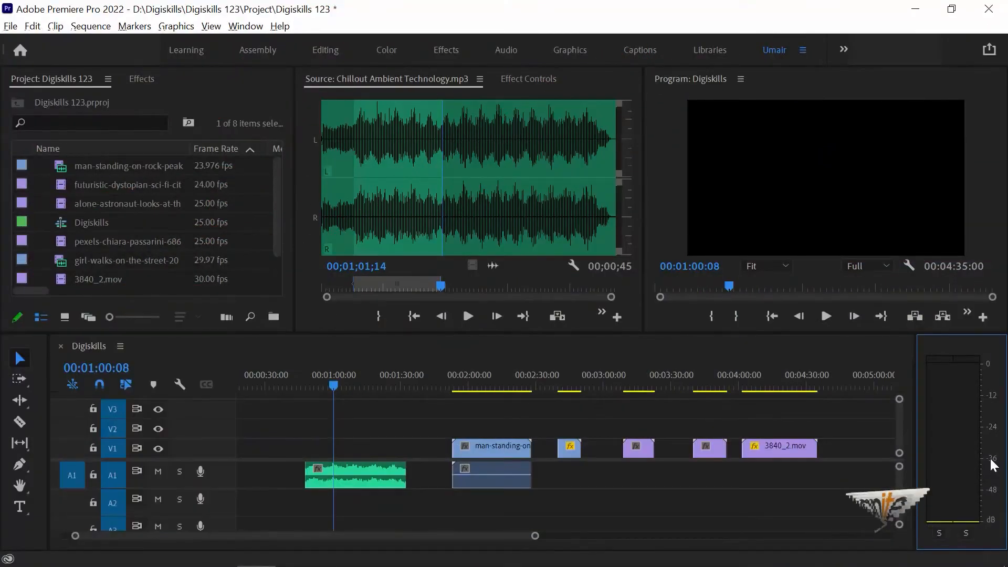
{"action": "key", "text": "space"}
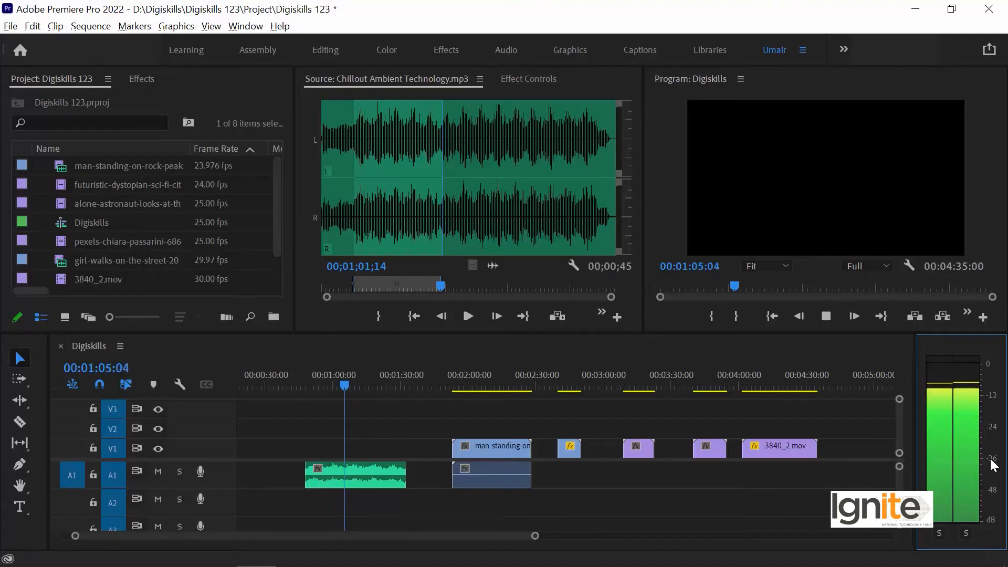
{"action": "key", "text": "space"}
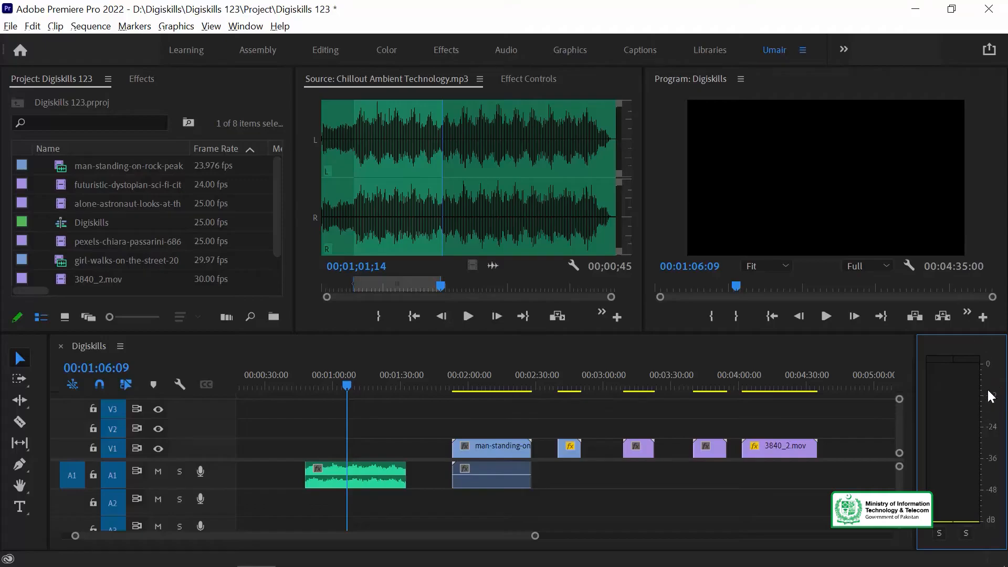
{"action": "left_click_drag", "start_coordinate": [979, 334], "coordinate": [981, 282]}
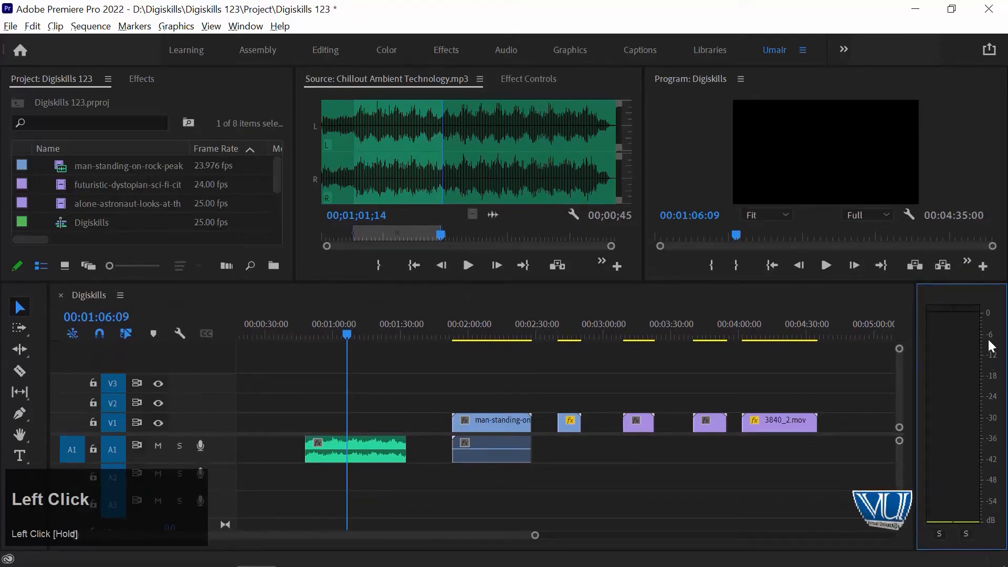
{"action": "key", "text": "space"}
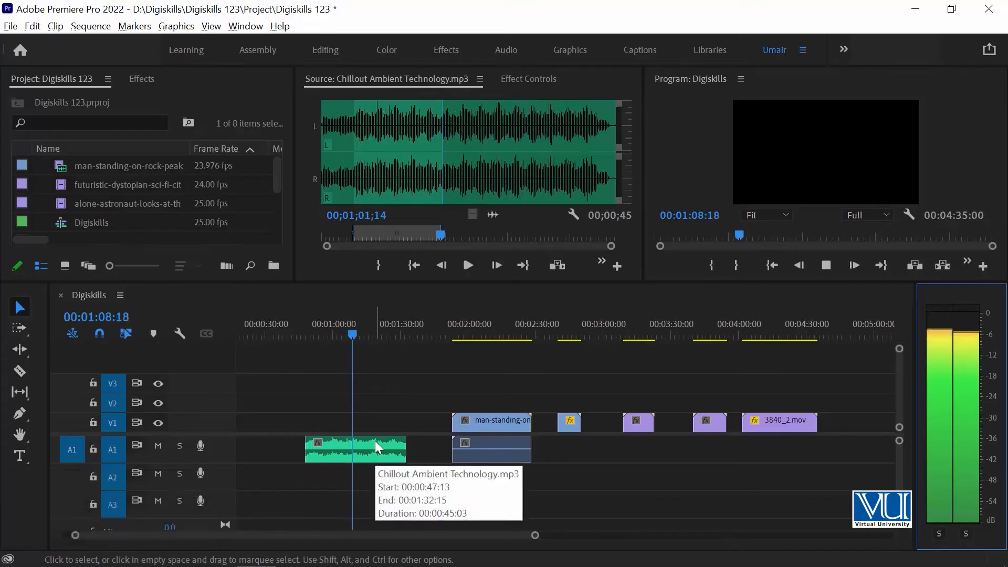
{"action": "key", "text": "space"}
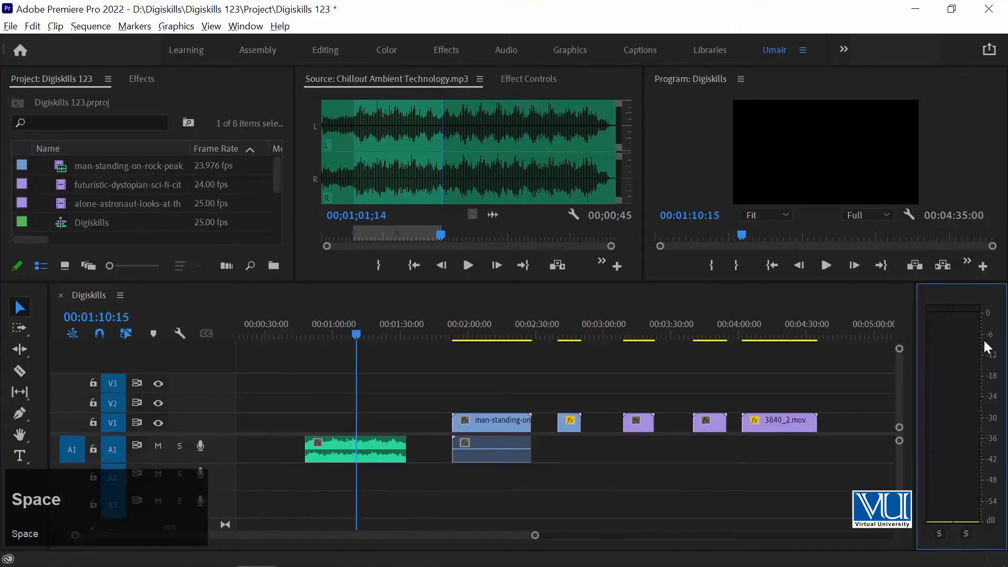